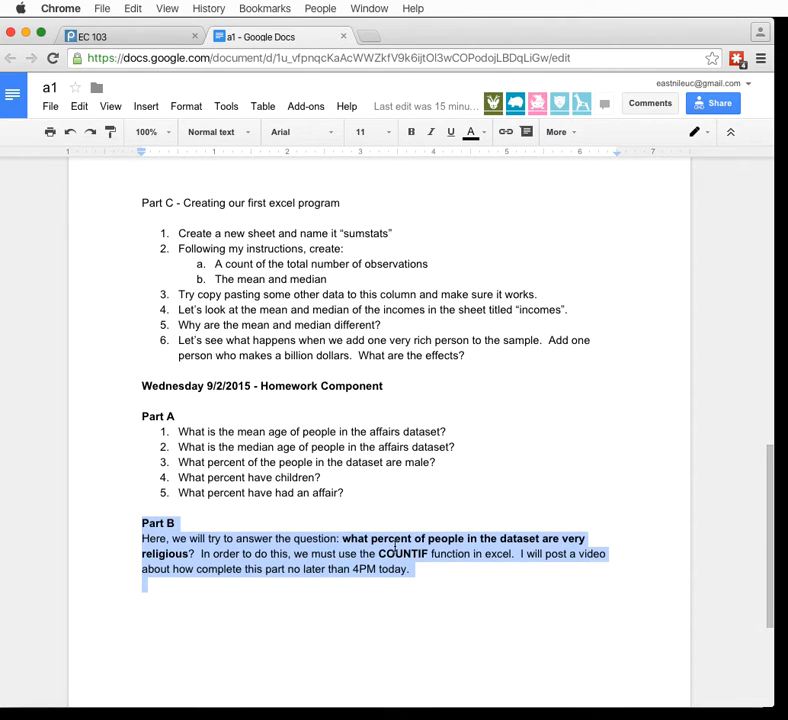
- Switch from the assignment document to the week1.xlsx workbook in Excel
click(445, 560)
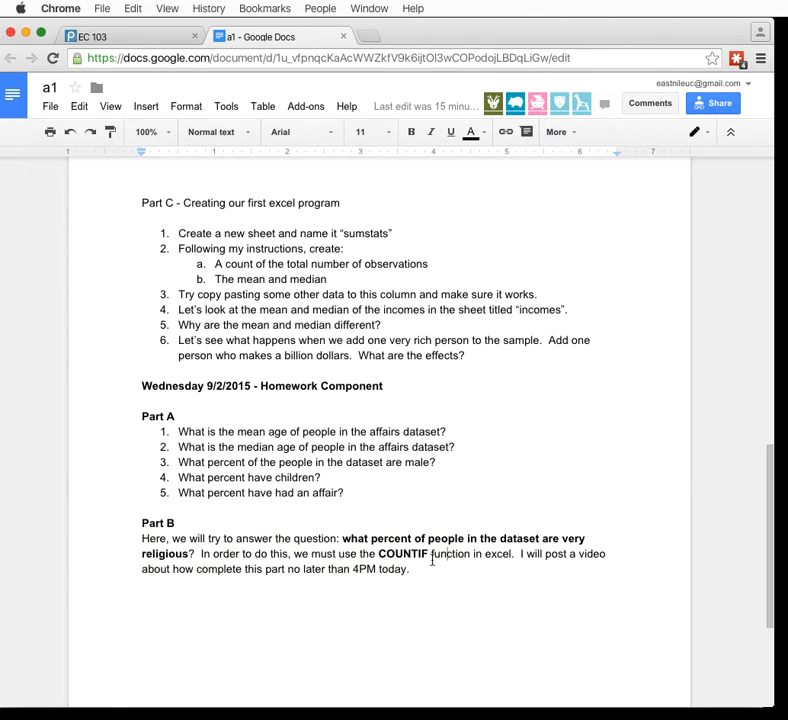
click(25, 32)
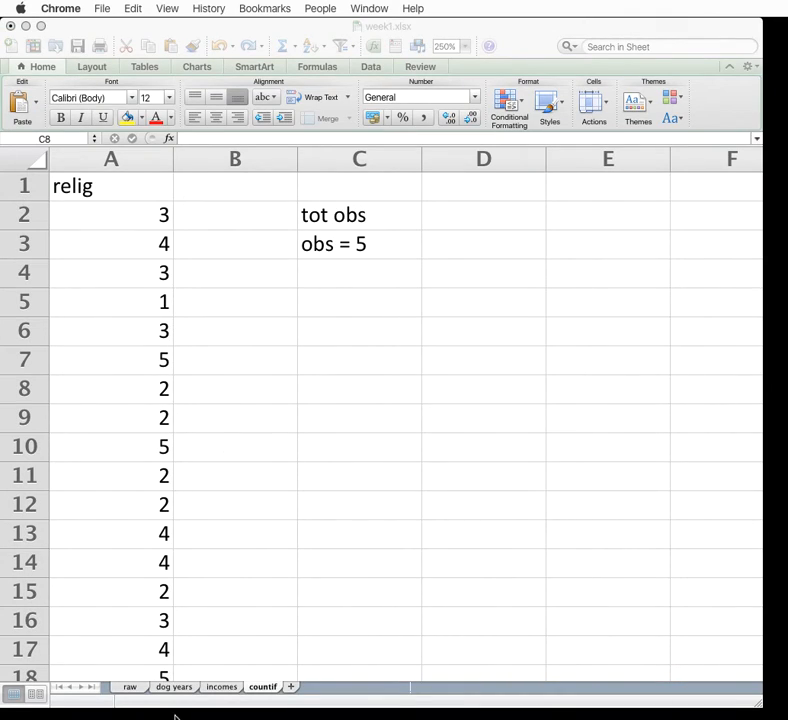
click(438, 353)
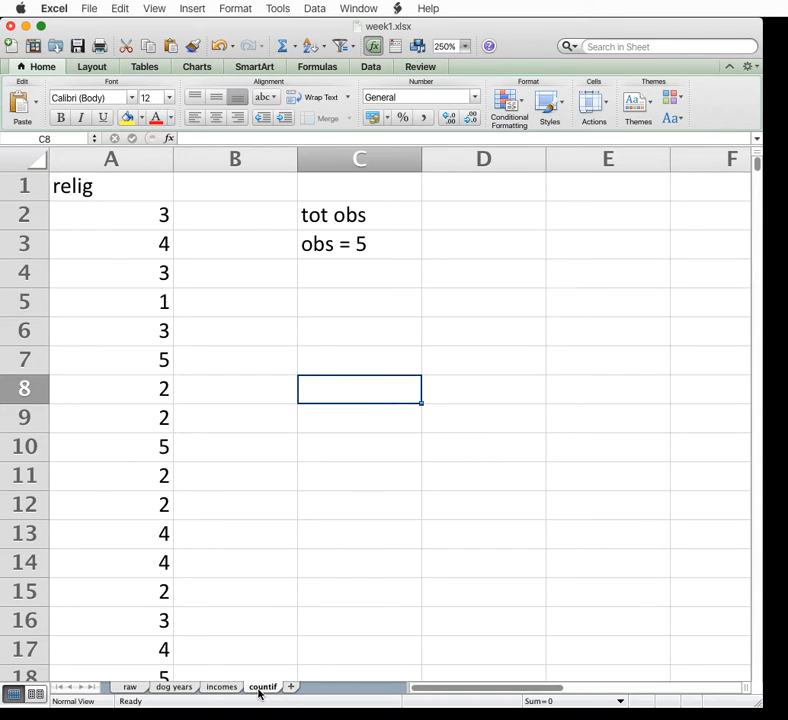
- Examine the relig column on the raw sheet, and the copied relig data and labels in column C on the countif sheet
click(142, 690)
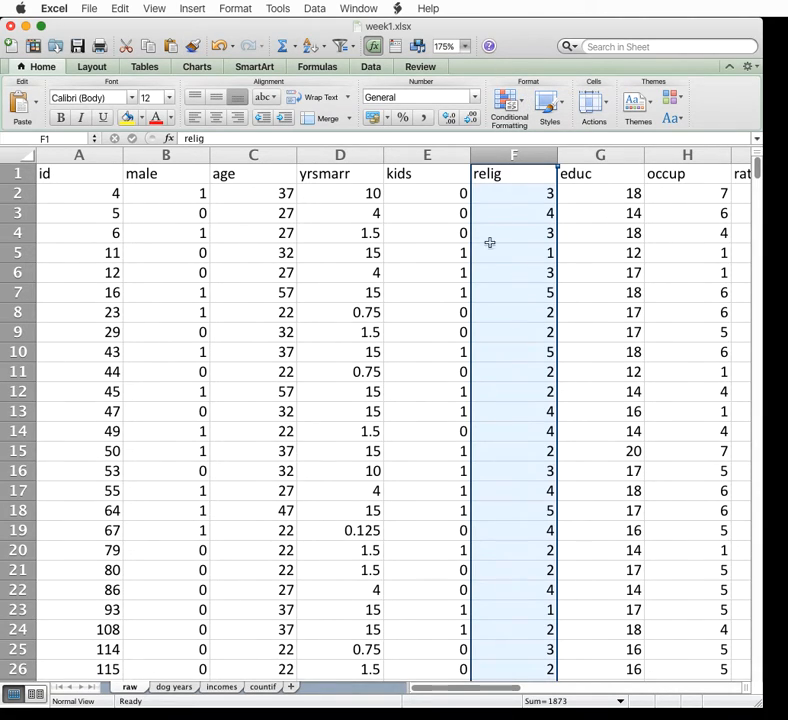
click(263, 687)
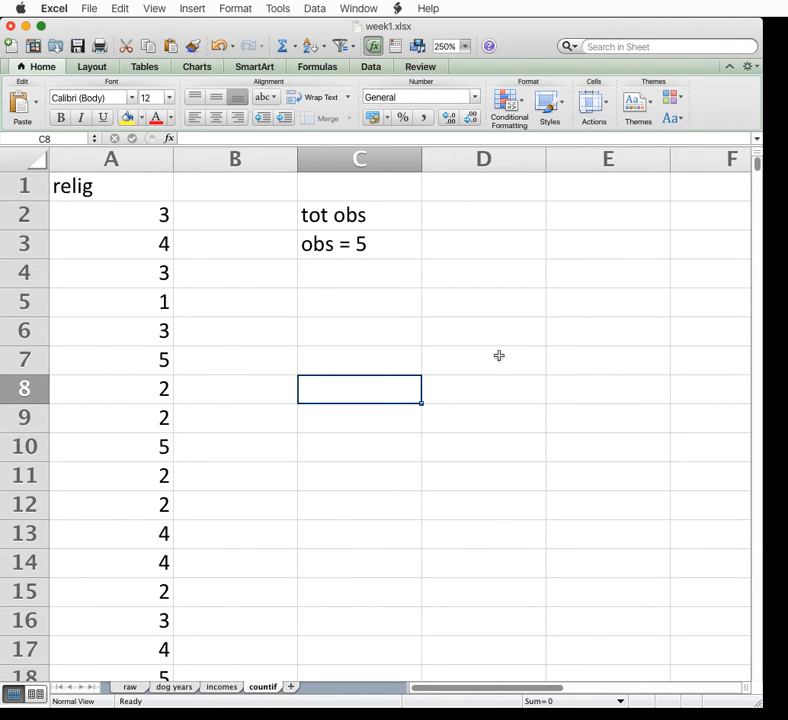
click(459, 312)
key(Left)
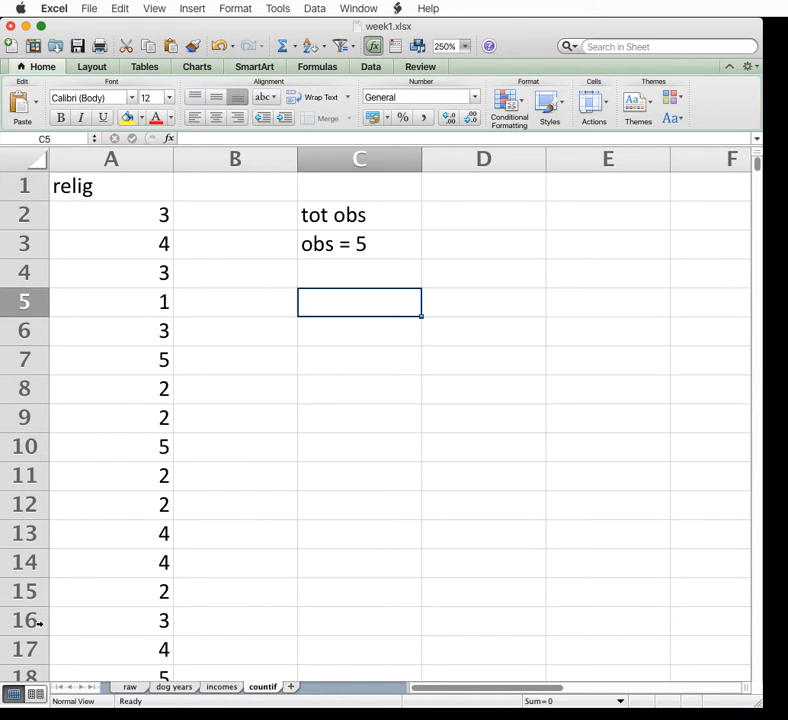
click(99, 154)
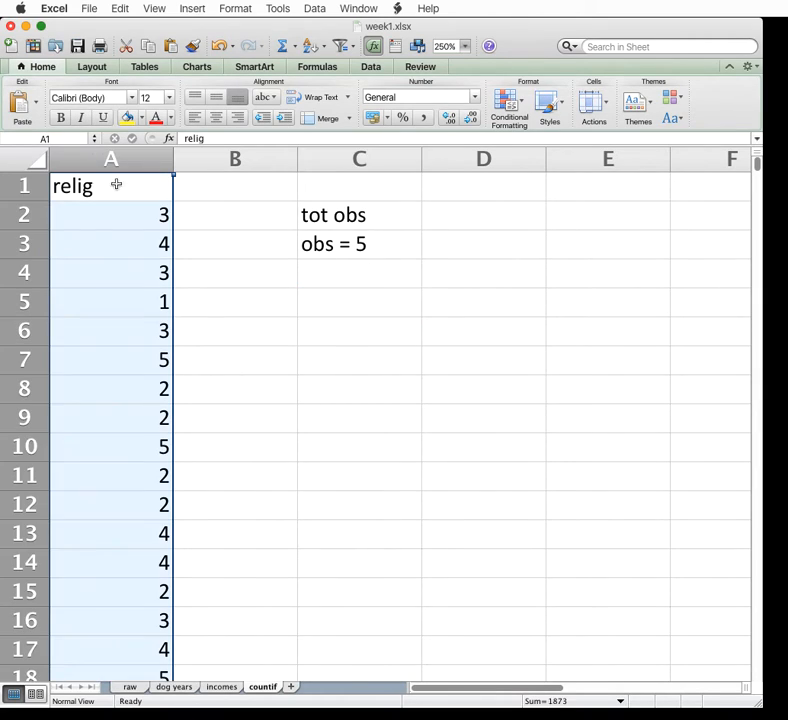
drag(405, 215, 410, 245)
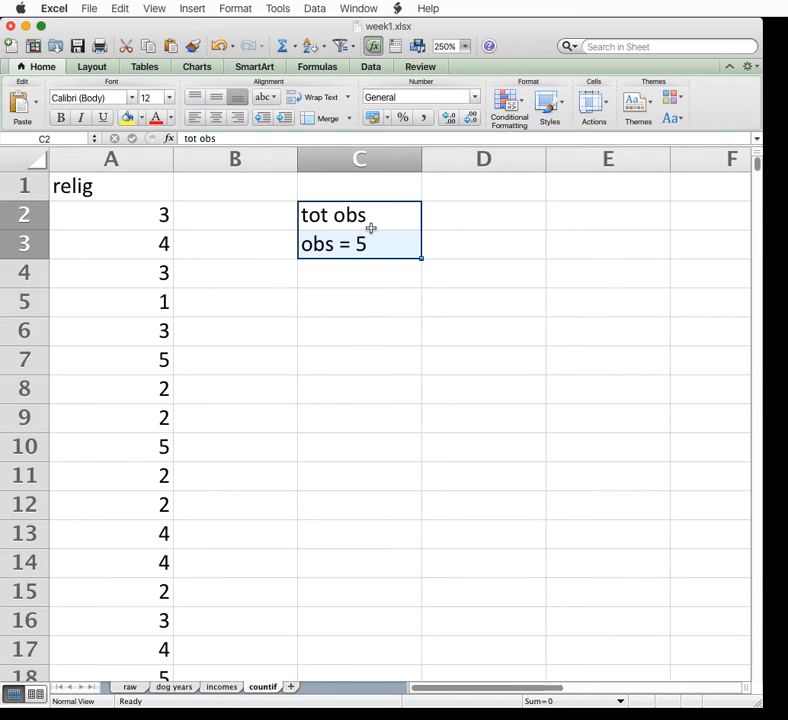
click(377, 225)
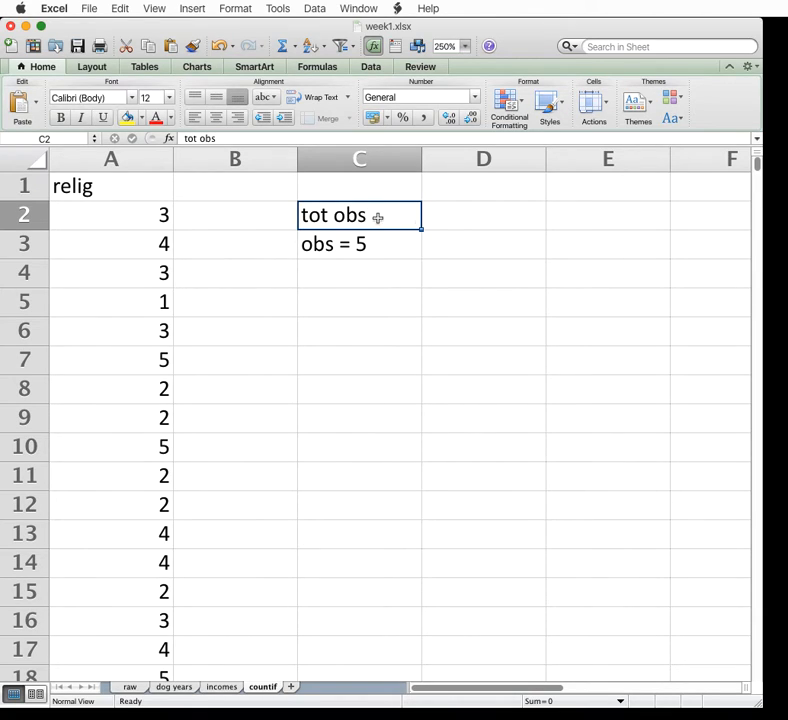
click(386, 251)
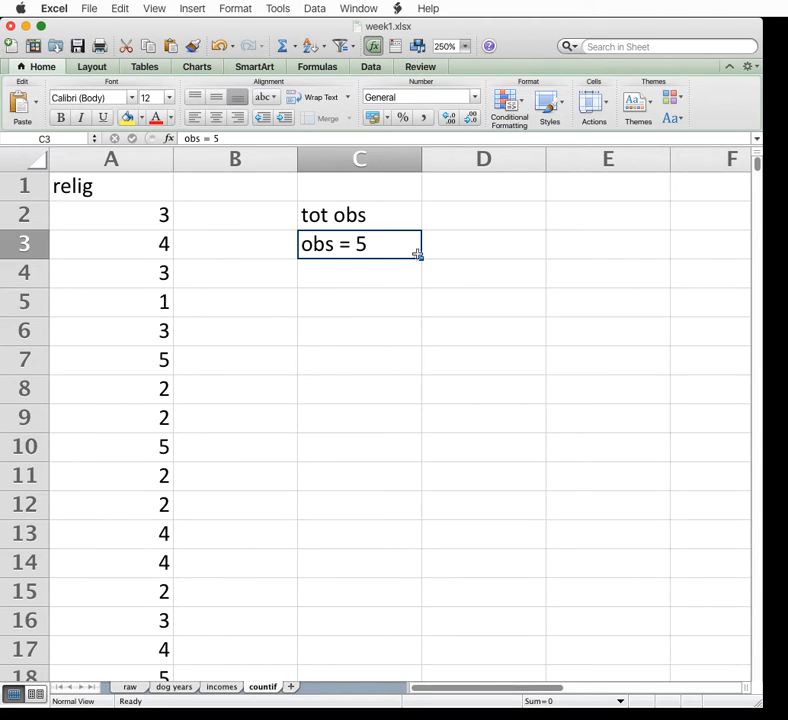
- Enter =count(A:A) in cell D2 to count the total observations in the relig column
click(481, 226)
drag(481, 226, 493, 243)
click(492, 211)
click(505, 205)
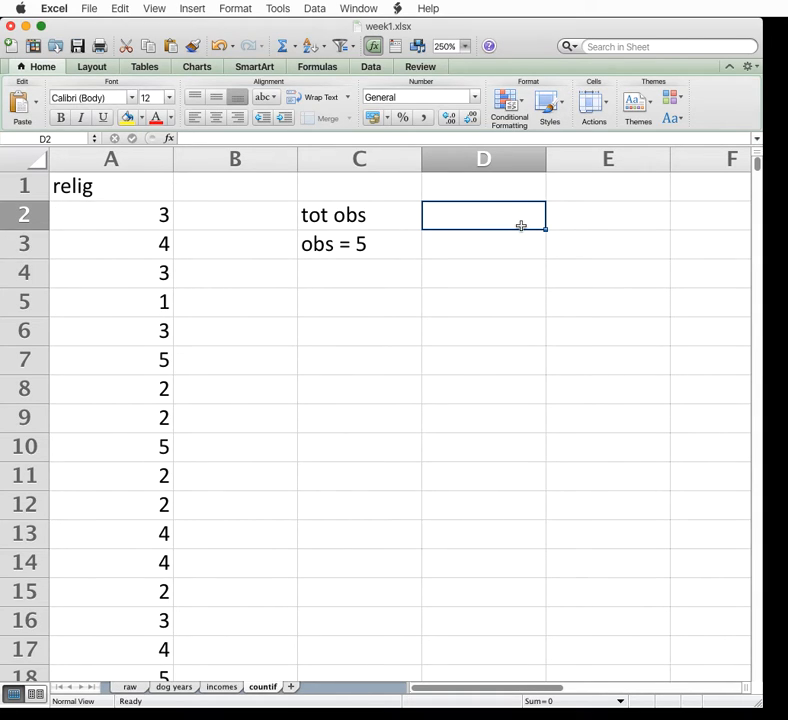
text(=)
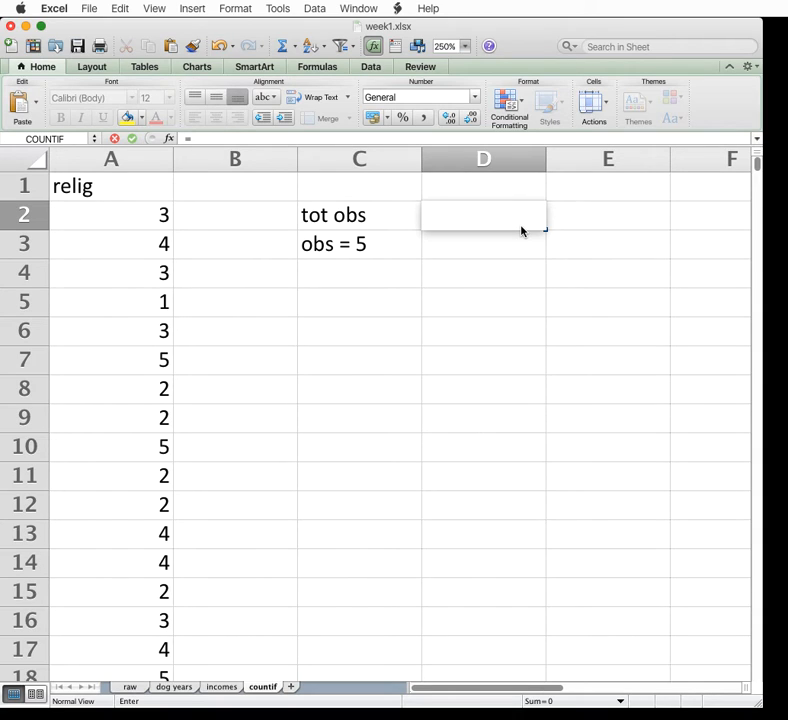
text(count()
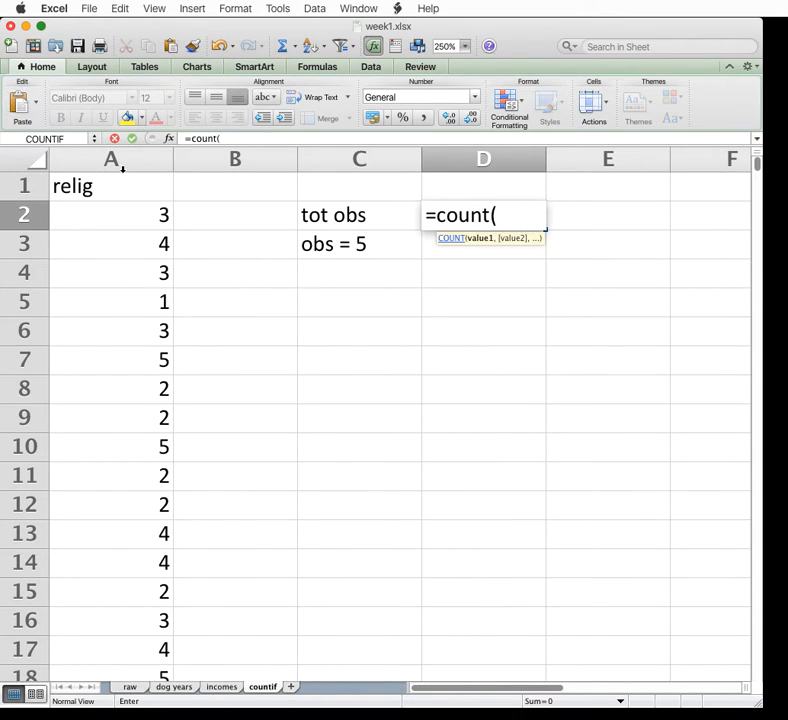
click(122, 165)
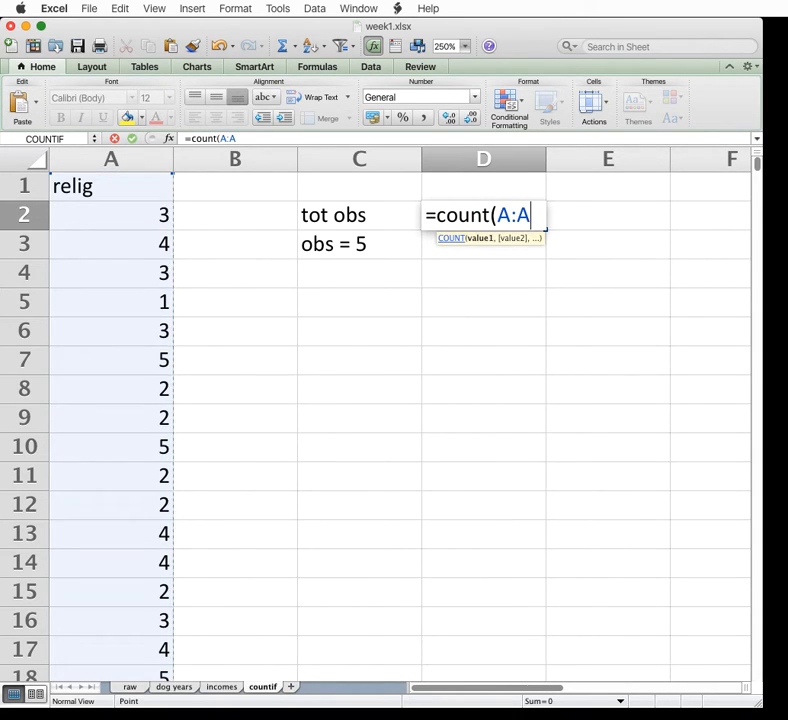
text())
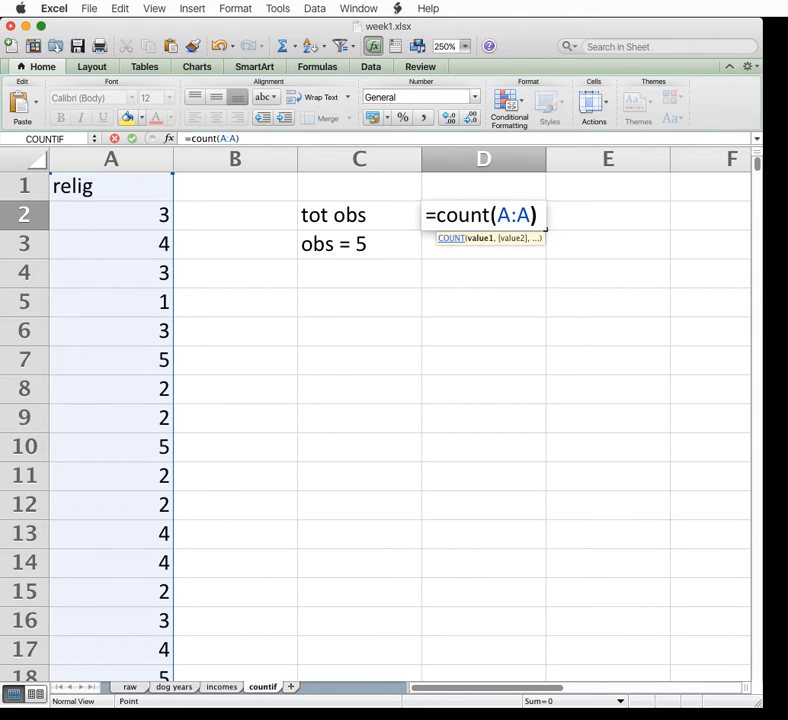
key(Return)
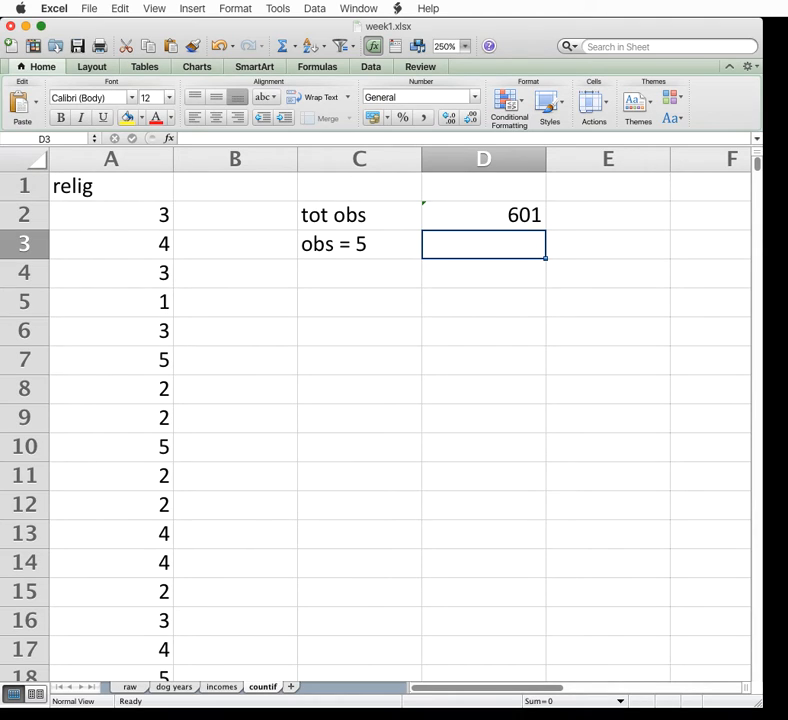
- Enter =countif(A:A,"=5") in cell D3 to count the relig observations equal to 5
text(=)
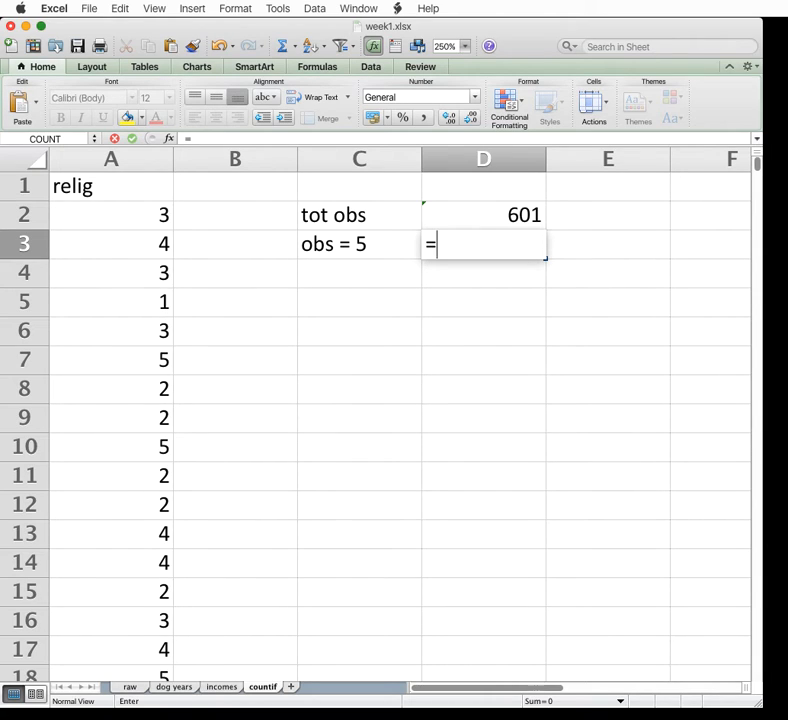
text(countif)
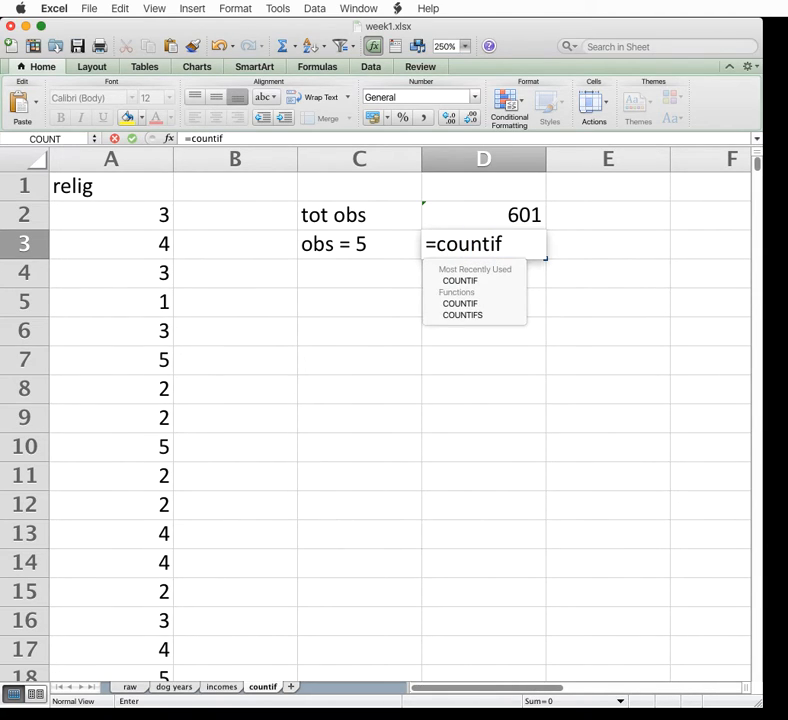
text(()
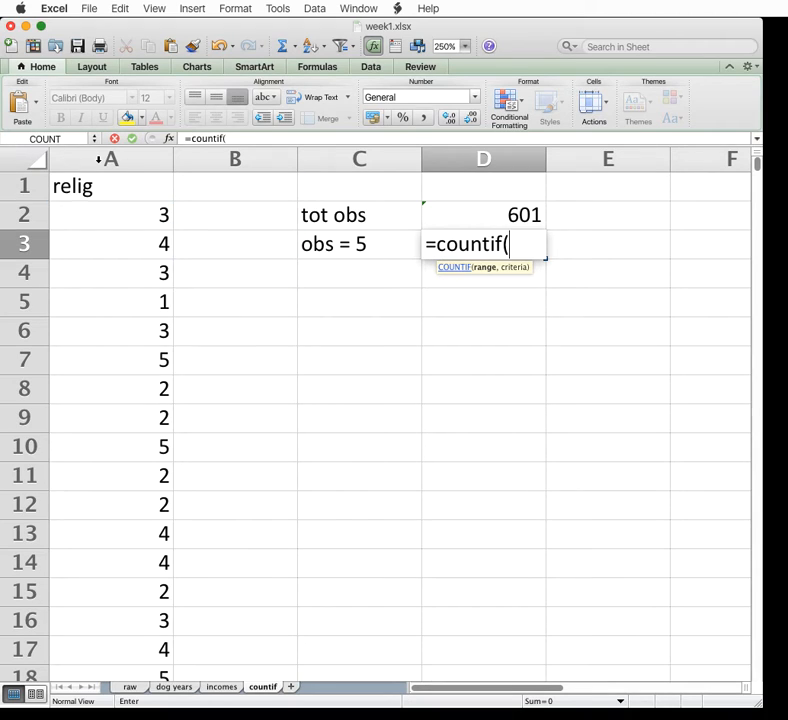
click(97, 161)
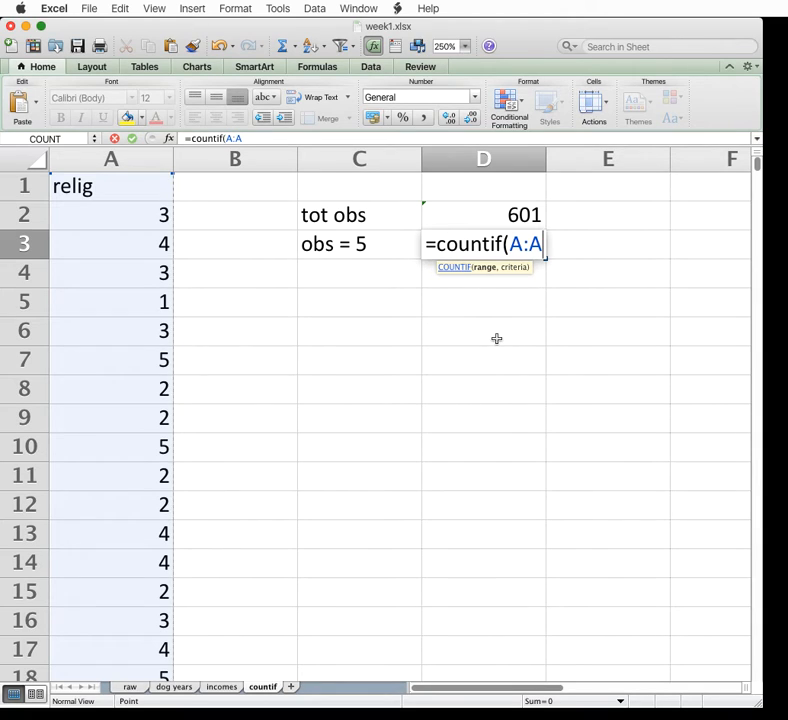
text(,)
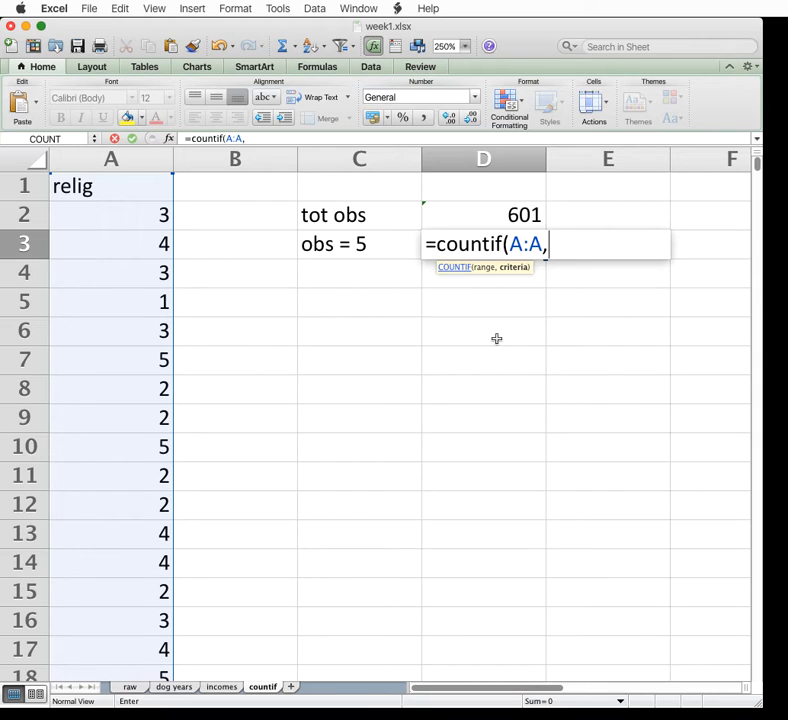
text(")
text(5)
text())
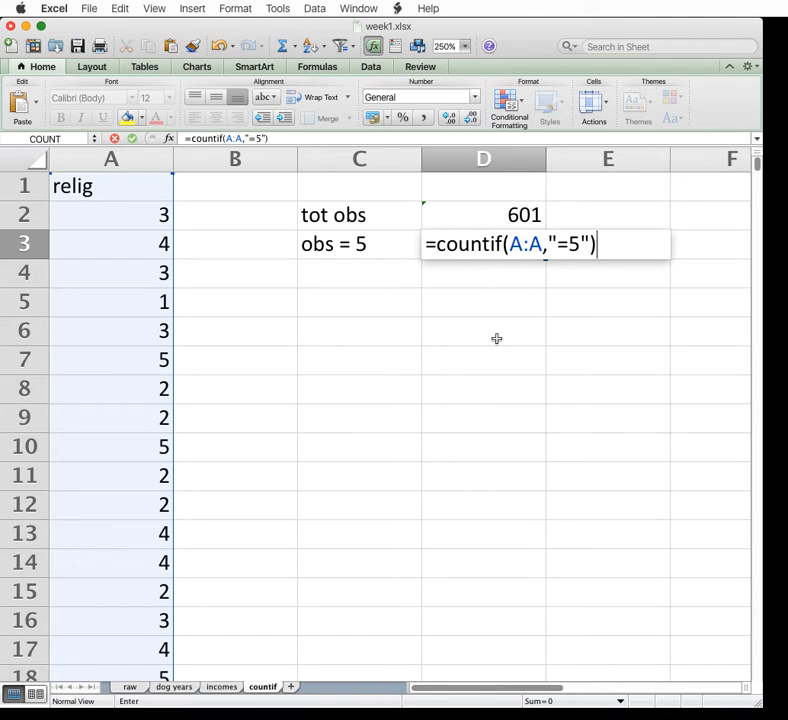
key(Return)
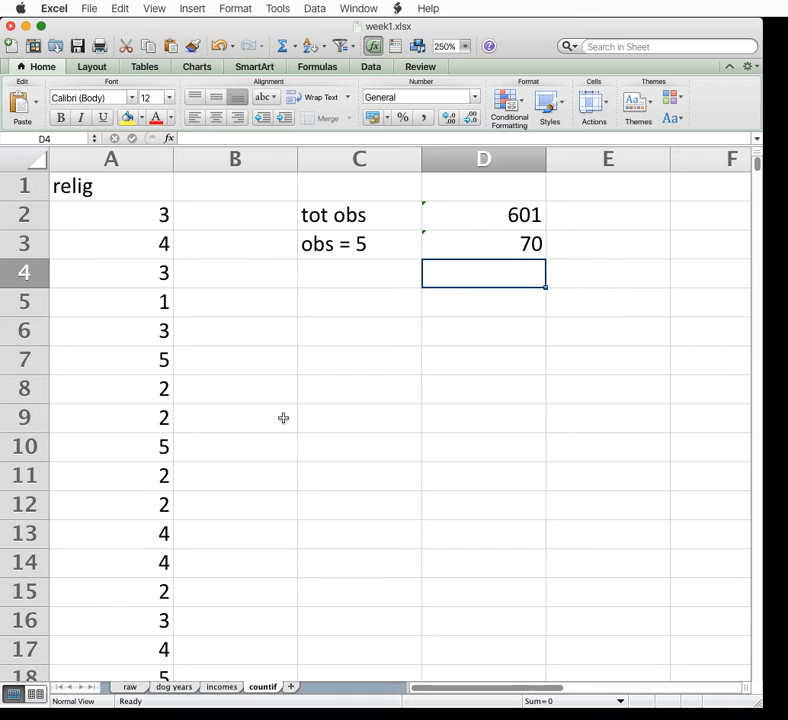
- Add the label "% of = 5" in cell C4, below the existing labels
scroll(240, 423, down, 4)
scroll(240, 423, up, 4)
click(327, 273)
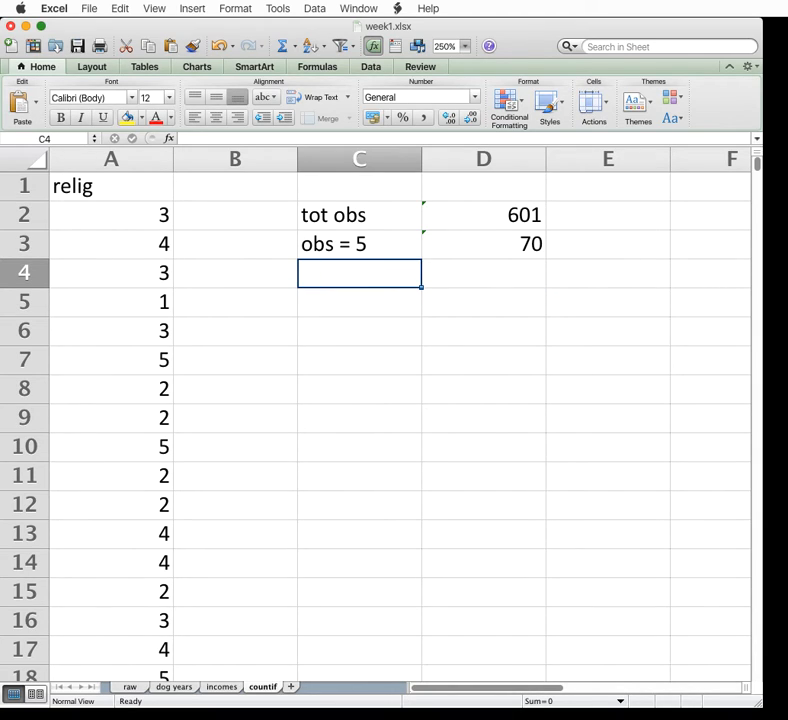
text(% of)
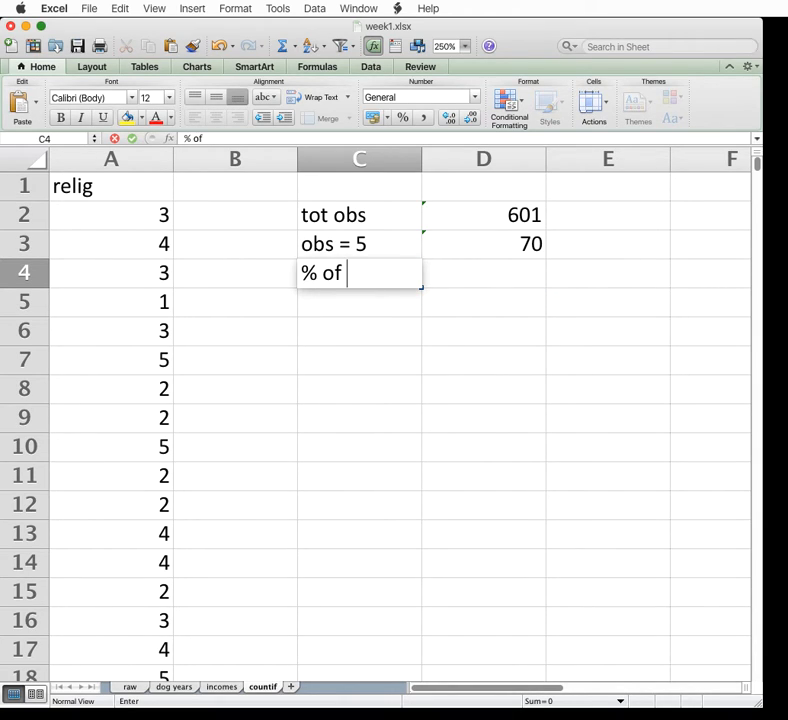
text( =5)
key(Left)
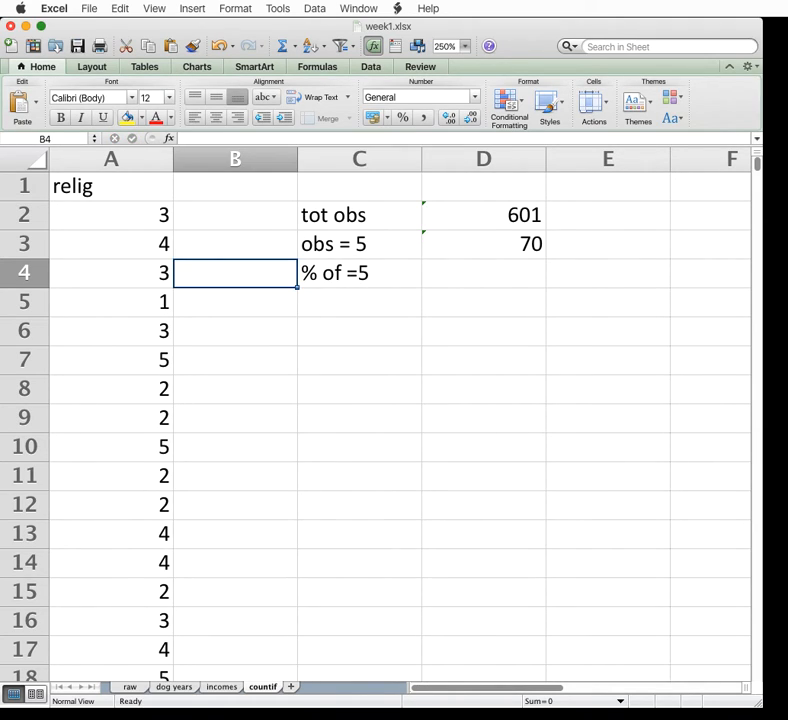
click(368, 285)
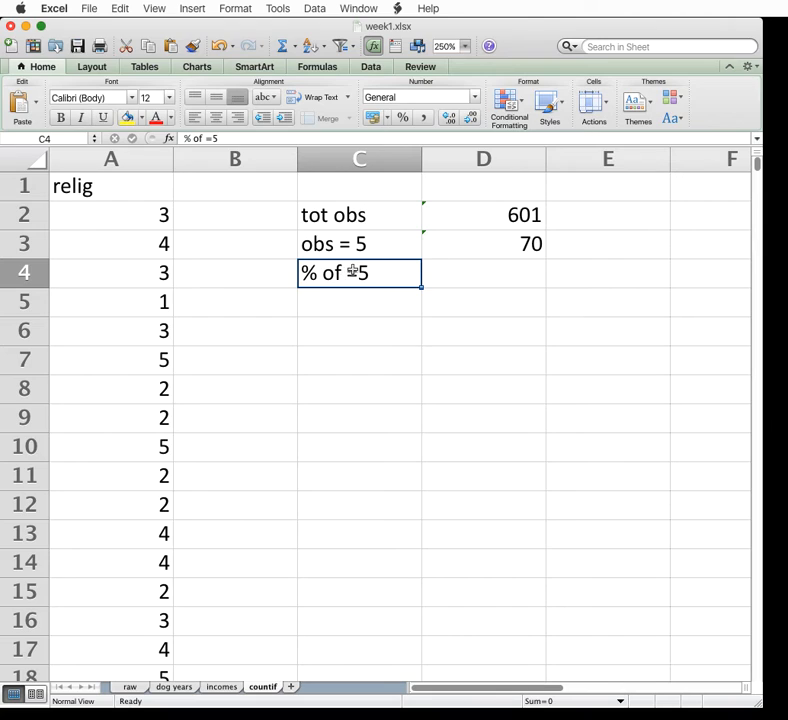
double_click(362, 272)
key(Return)
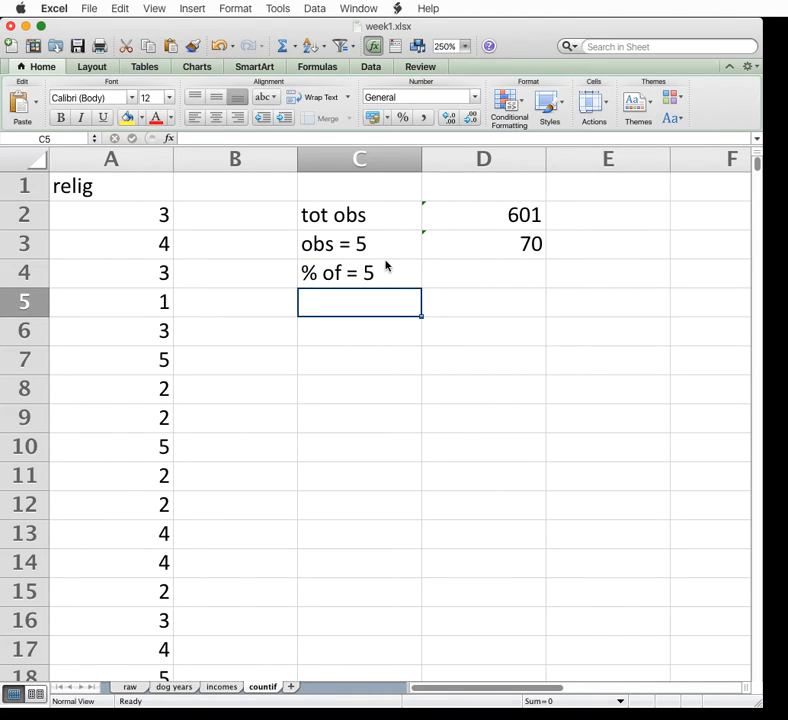
- Enter =D3/D2 in cell D4 to compute the share of observations equal to 5
click(487, 263)
text(=)
click(457, 249)
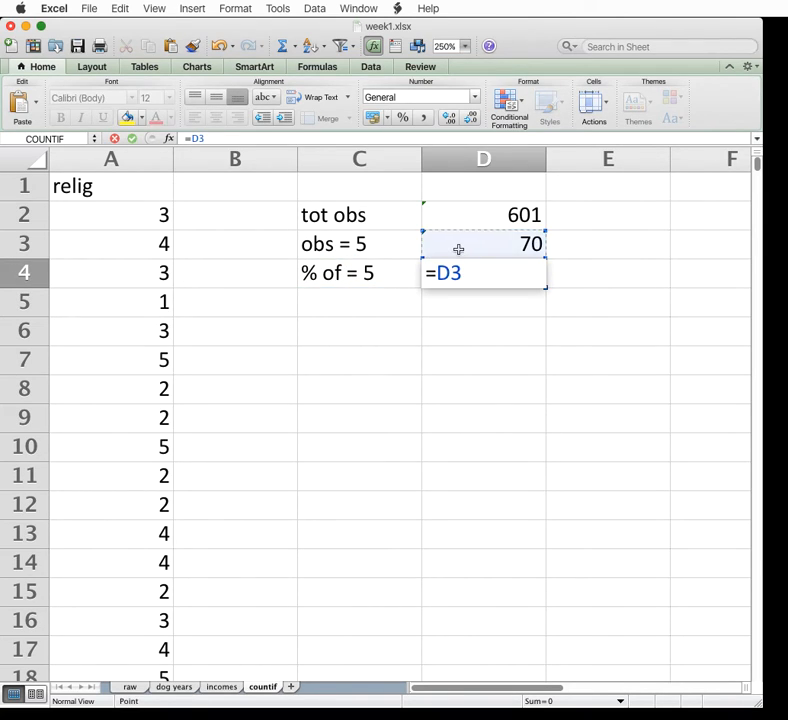
text(/)
click(480, 214)
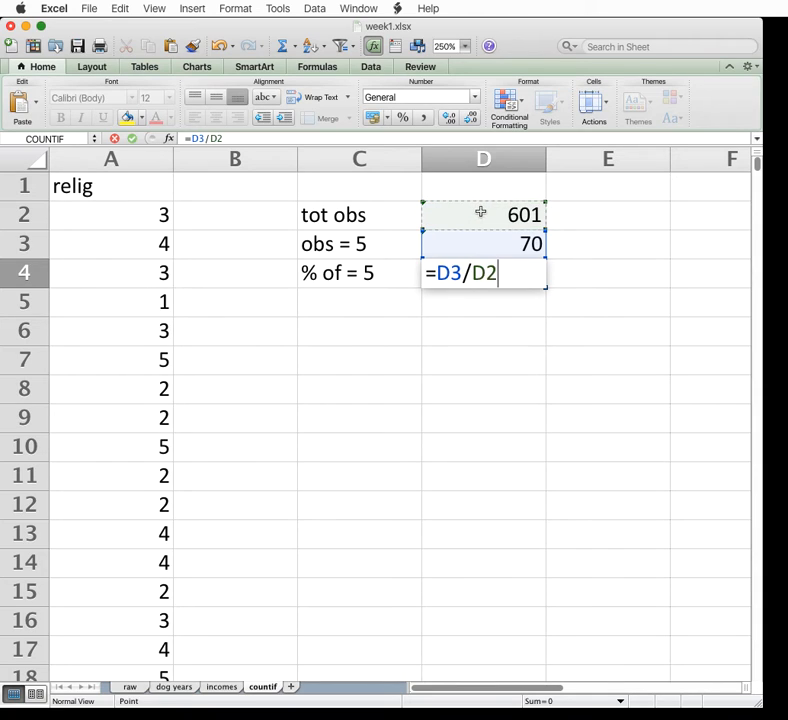
key(Return)
- Format the share in cell D4 as a percentage
click(510, 273)
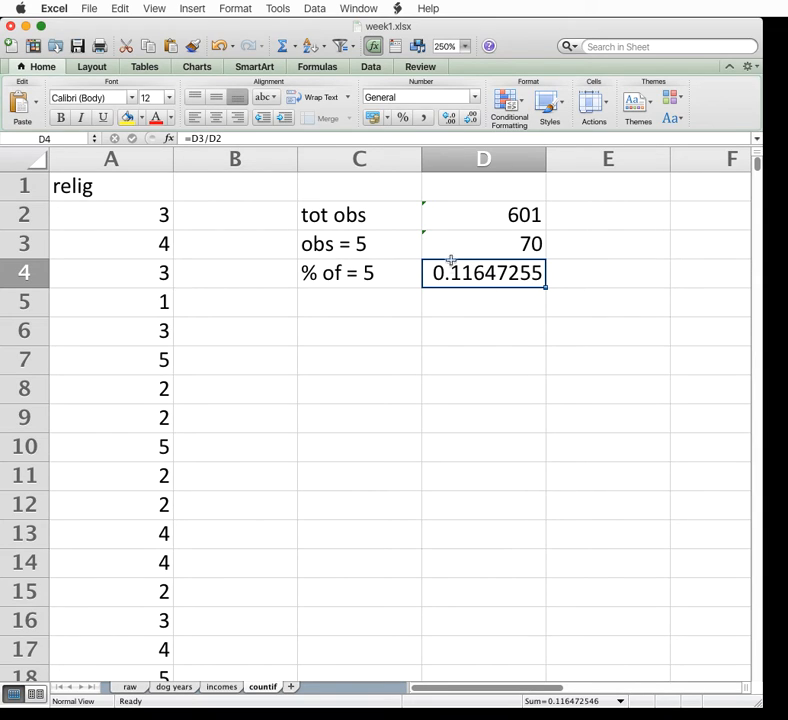
click(403, 120)
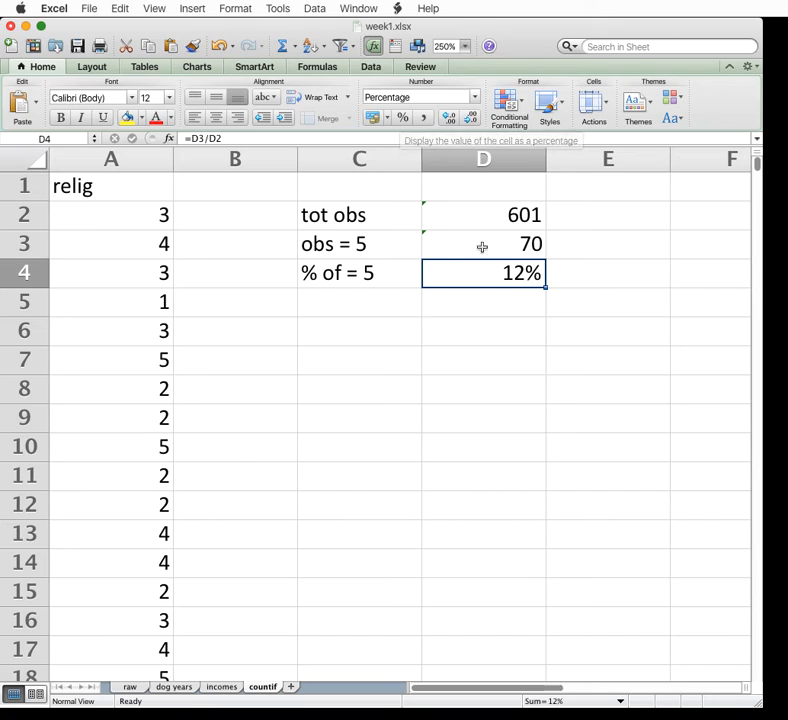
click(658, 338)
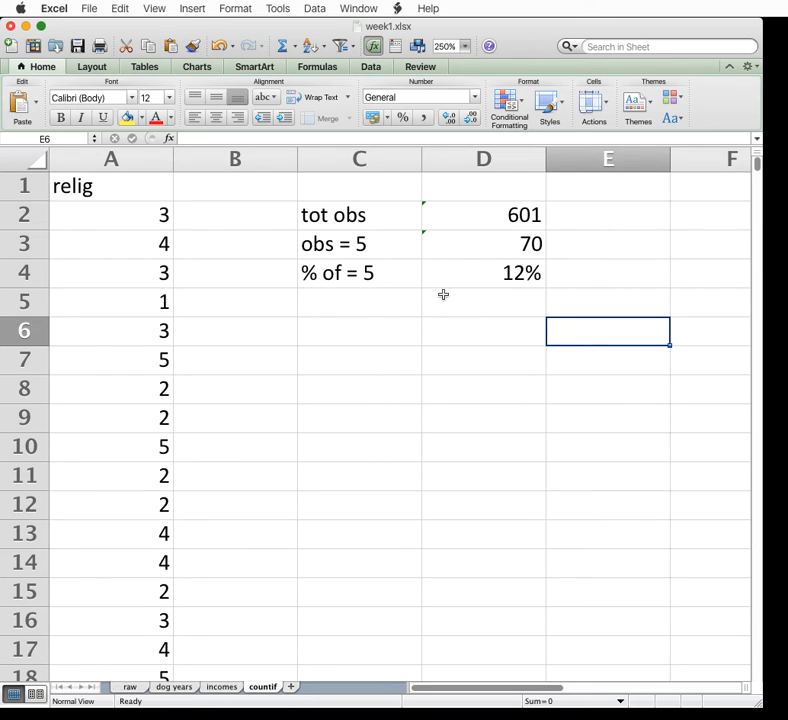
- Change the COUNTIF criterion in cell D3 to ">3" so it counts relig values greater than 3
click(489, 243)
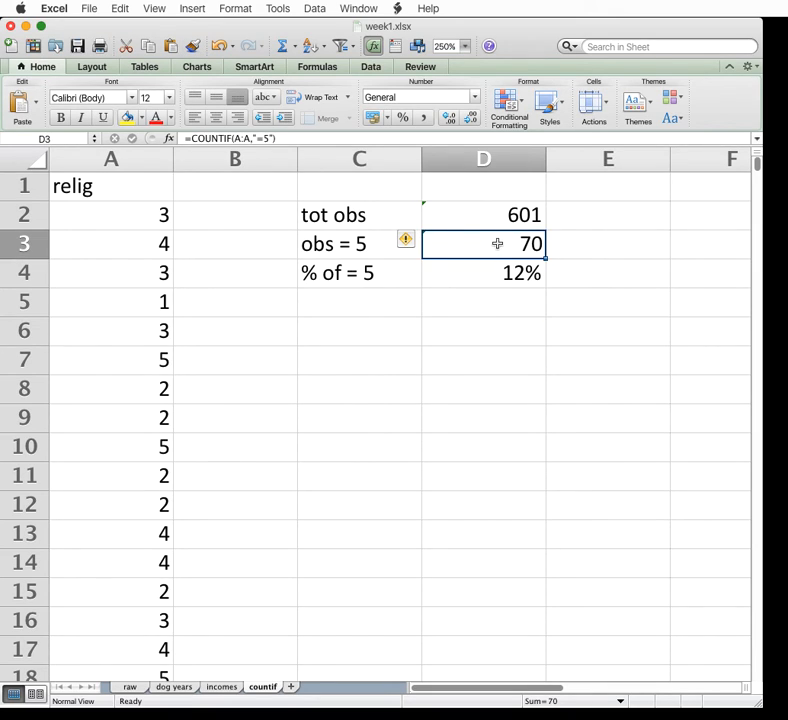
double_click(533, 244)
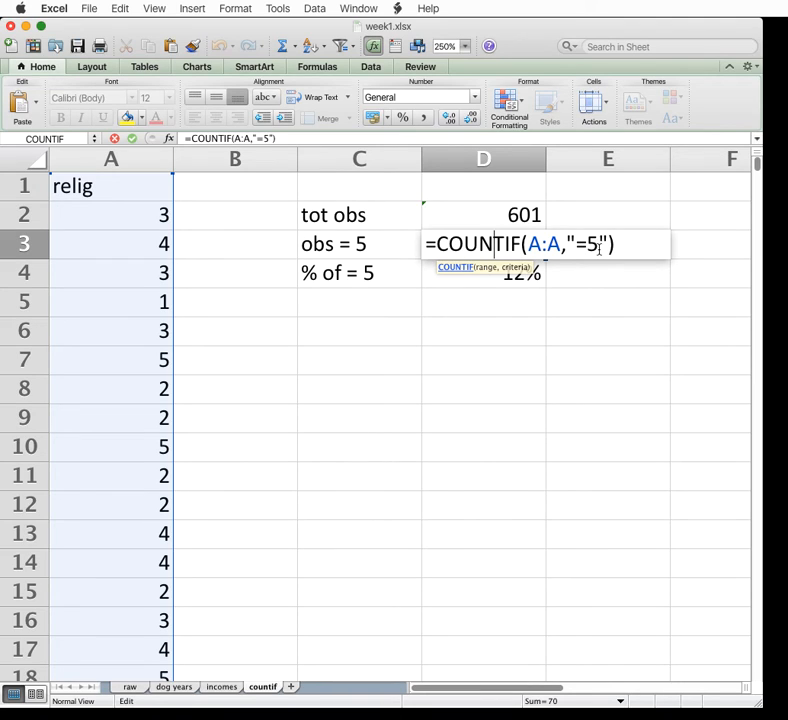
click(589, 243)
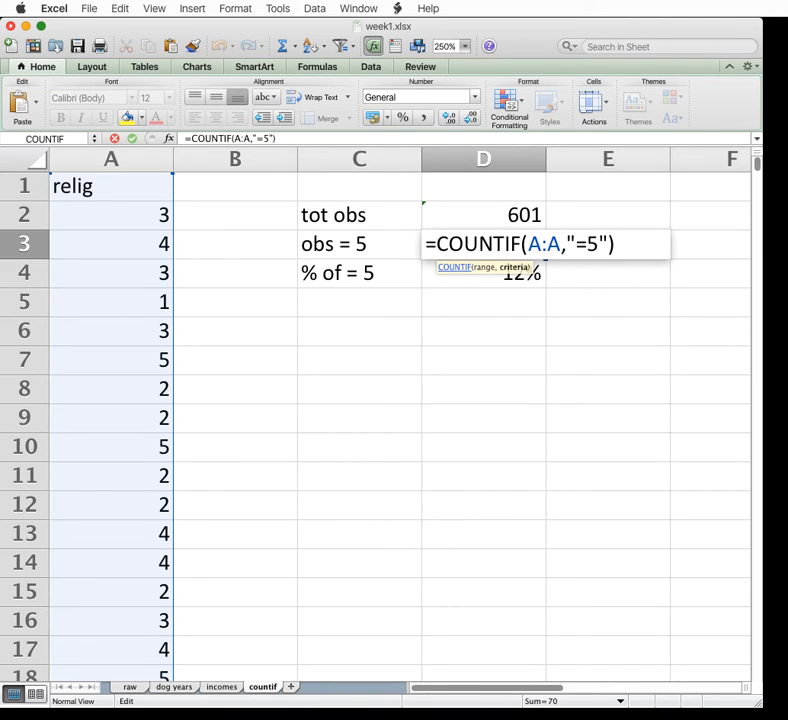
key(BackSpace)
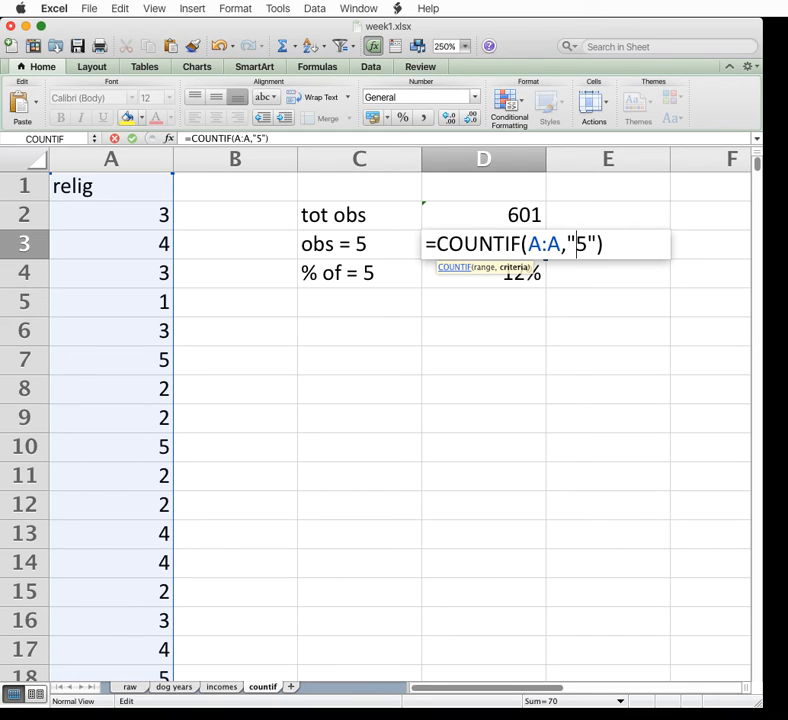
key(BackSpace)
text(>3)
key(Return)
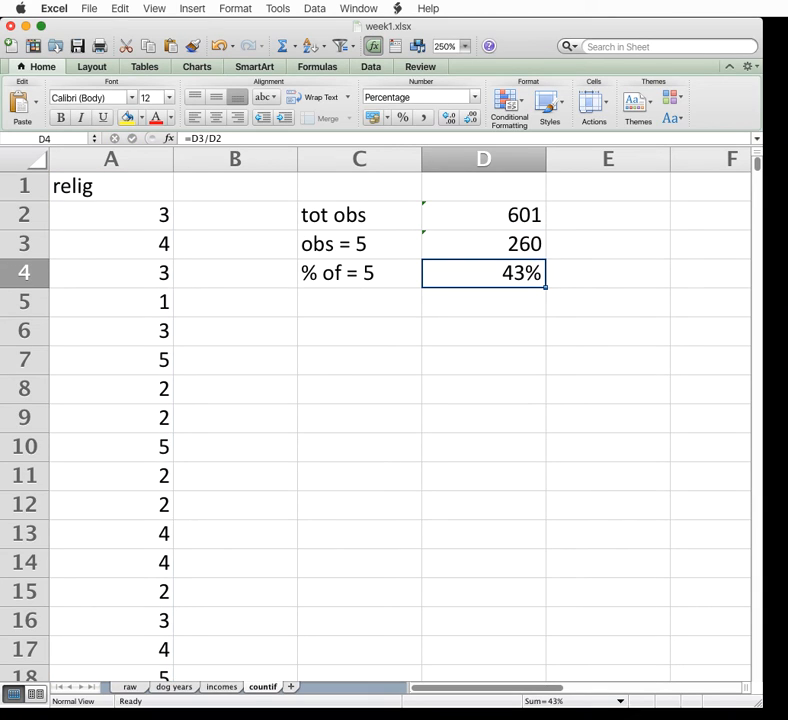